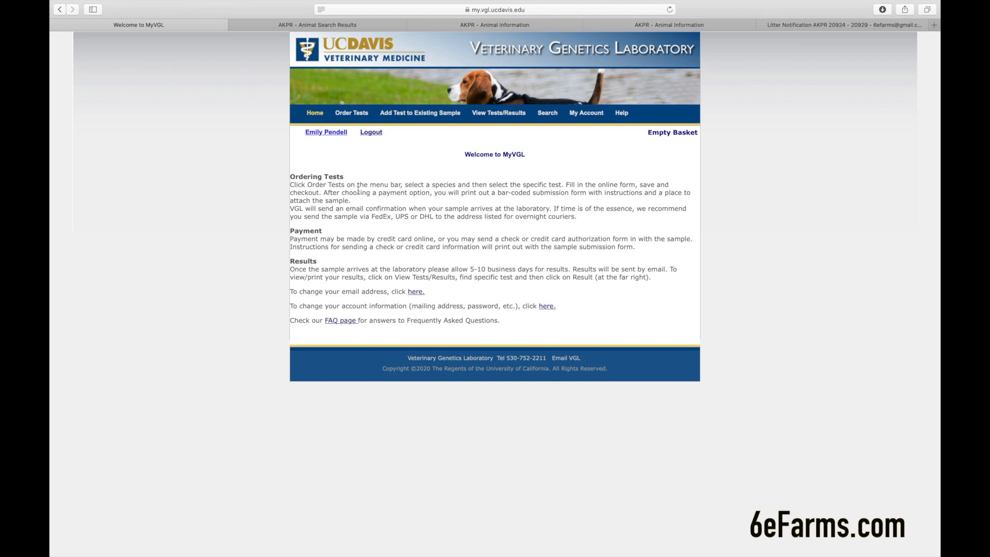
- From Order Tests, open the Pig Parentage Verification Form under Pig
{"action": "left_click", "coordinate": [350, 114]}
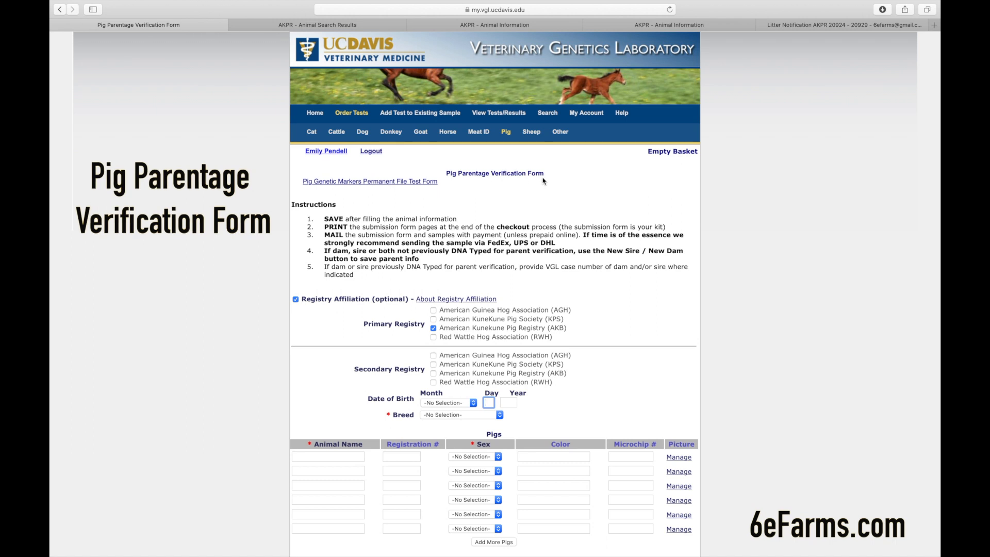
{"action": "scroll", "coordinate": [513, 202], "scroll_direction": "down", "scroll_amount": 2}
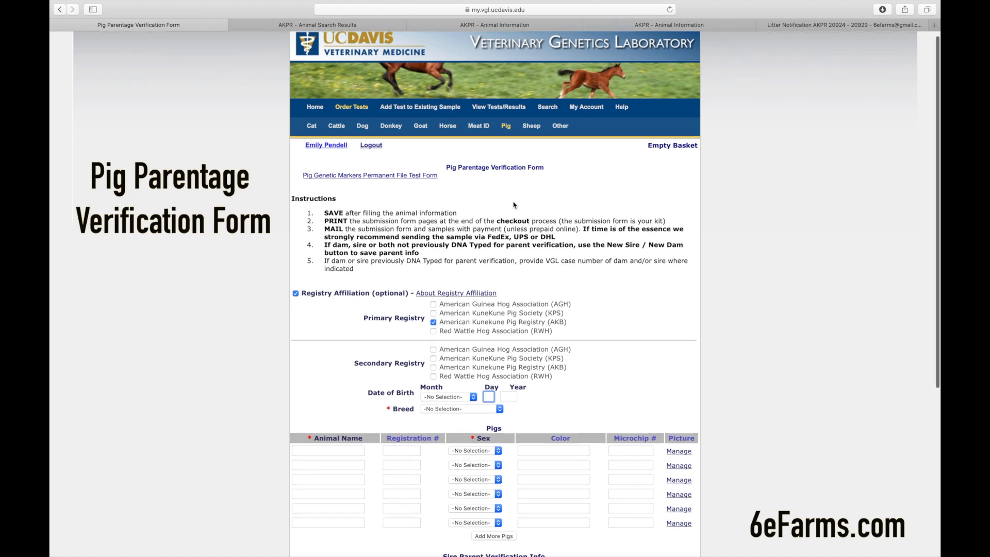
{"action": "scroll", "coordinate": [513, 202], "scroll_direction": "down", "scroll_amount": 3}
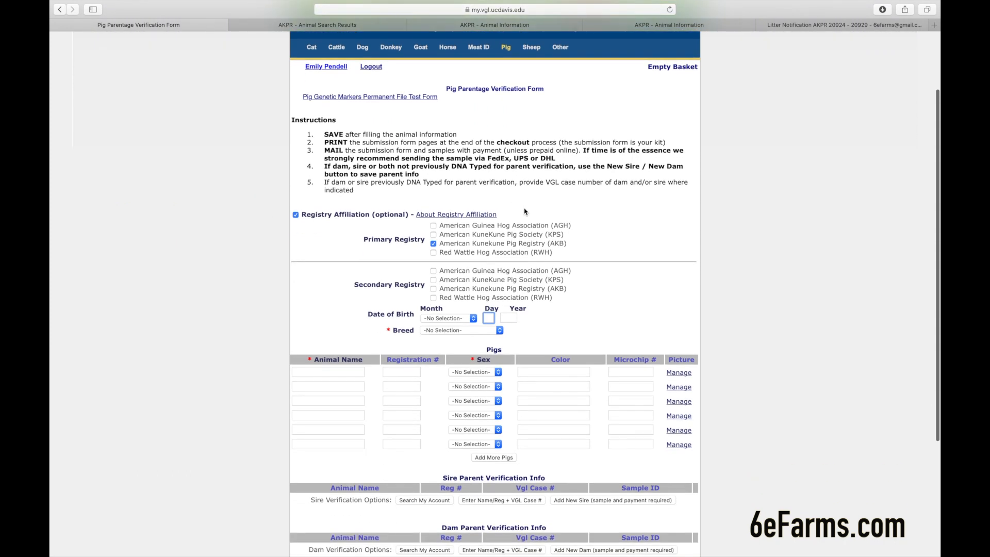
{"action": "scroll", "coordinate": [526, 222], "scroll_direction": "down", "scroll_amount": 1}
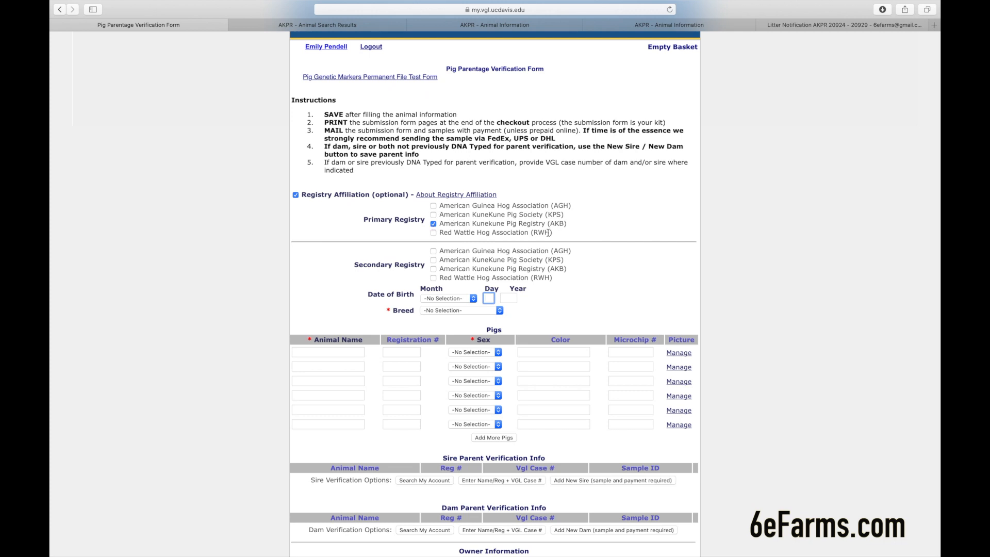
{"action": "scroll", "coordinate": [522, 255], "scroll_direction": "down", "scroll_amount": 2}
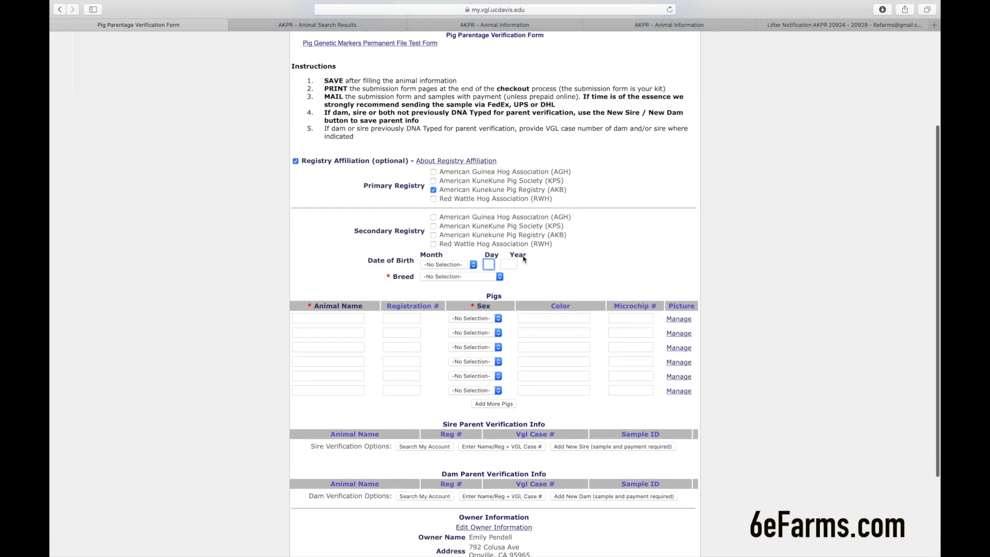
- Set the litter's birth date to September 26, 2020
{"action": "left_click", "coordinate": [448, 266]}
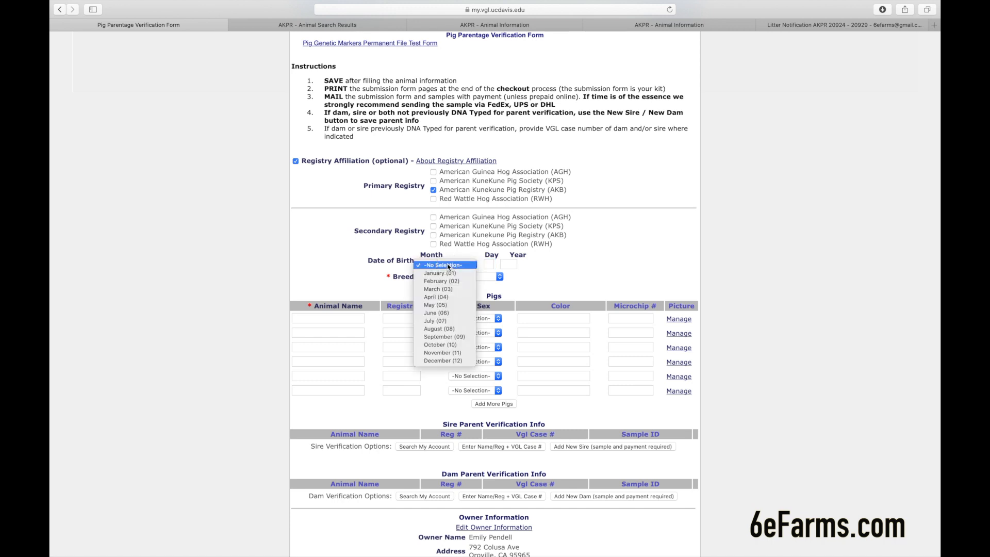
{"action": "left_click", "coordinate": [449, 330]}
{"action": "left_click", "coordinate": [486, 263]}
{"action": "type", "text": "26"}
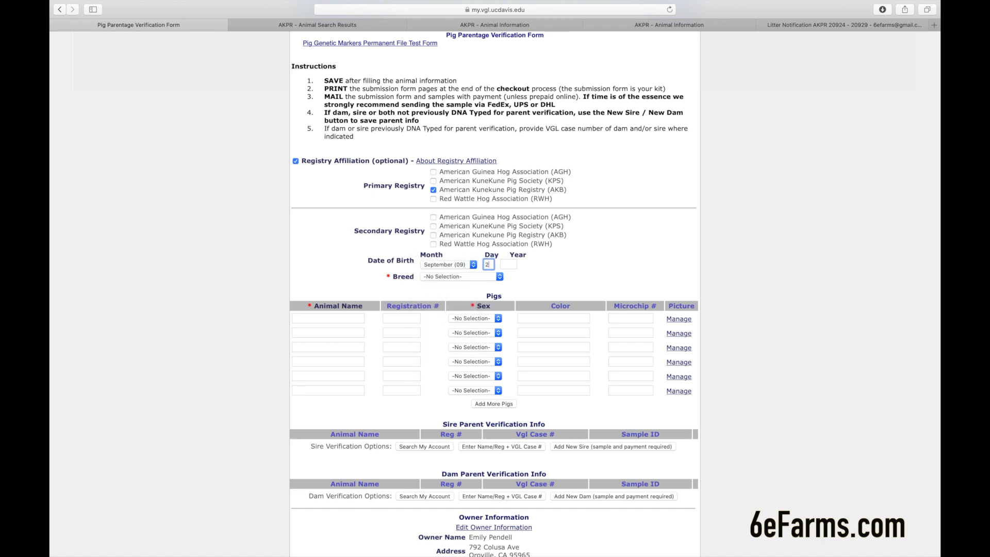
{"action": "key", "text": "Tab"}
{"action": "type", "text": "2020"}
- Choose Kunekune as the breed, then bring up the Gmail litter notification
{"action": "key", "text": "Tab"}
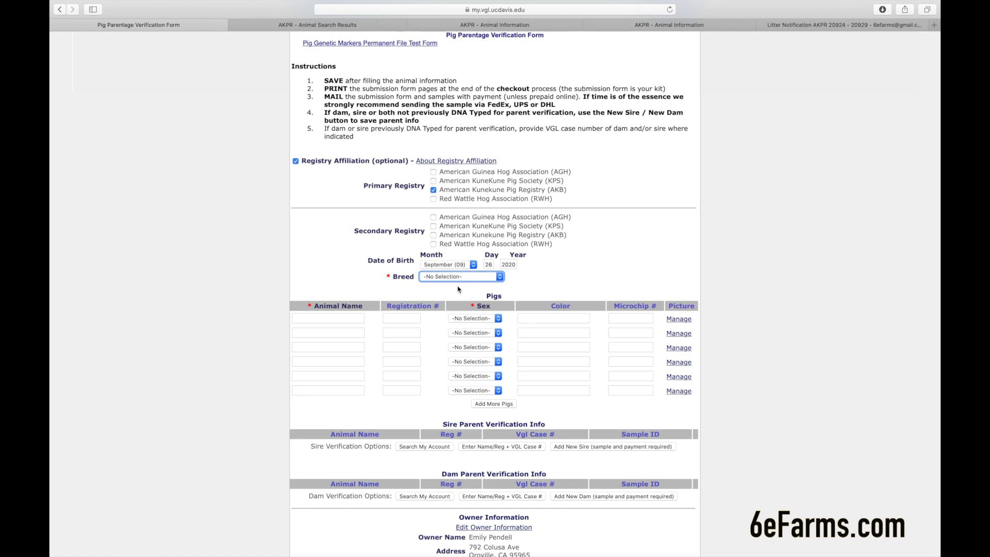
{"action": "left_click", "coordinate": [473, 279]}
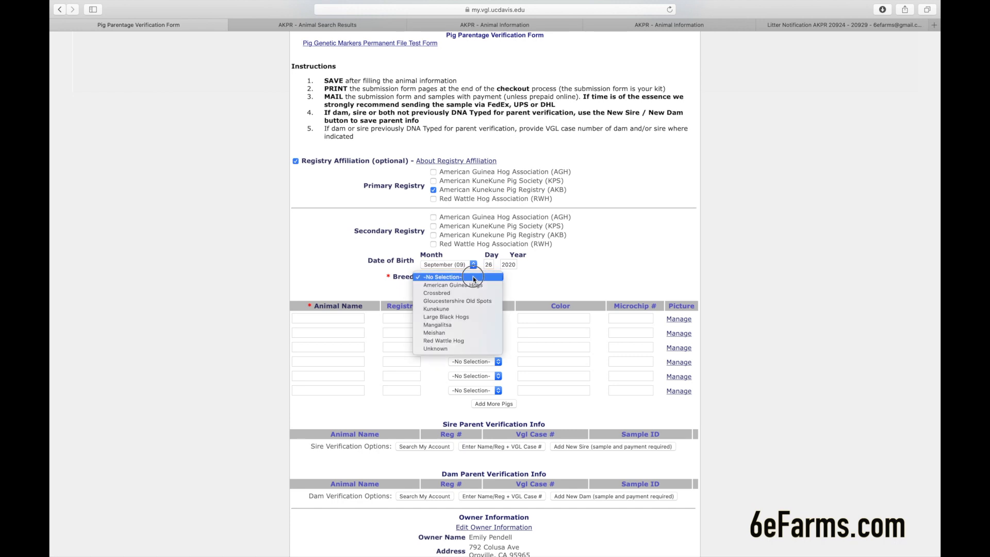
{"action": "left_click", "coordinate": [462, 309]}
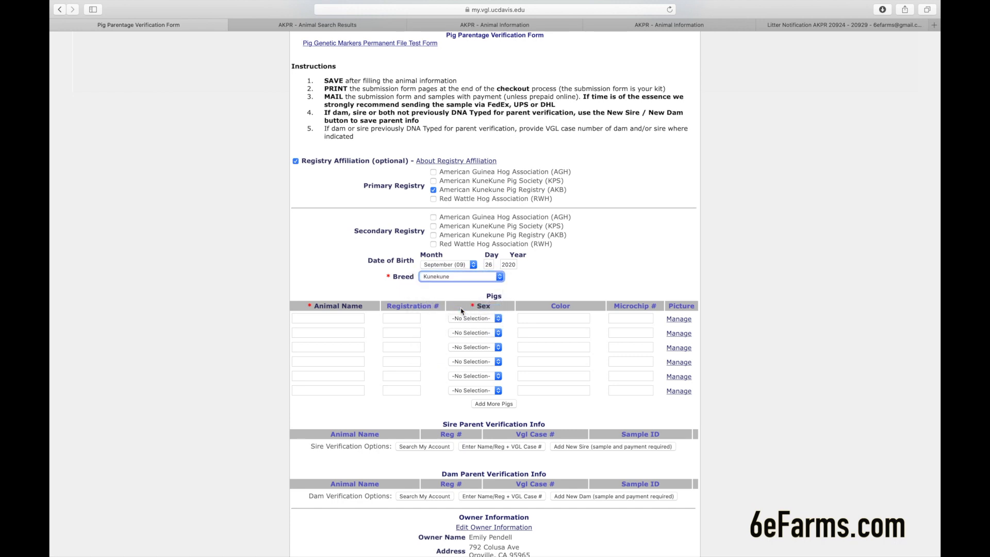
{"action": "scroll", "coordinate": [376, 293], "scroll_direction": "down", "scroll_amount": 3}
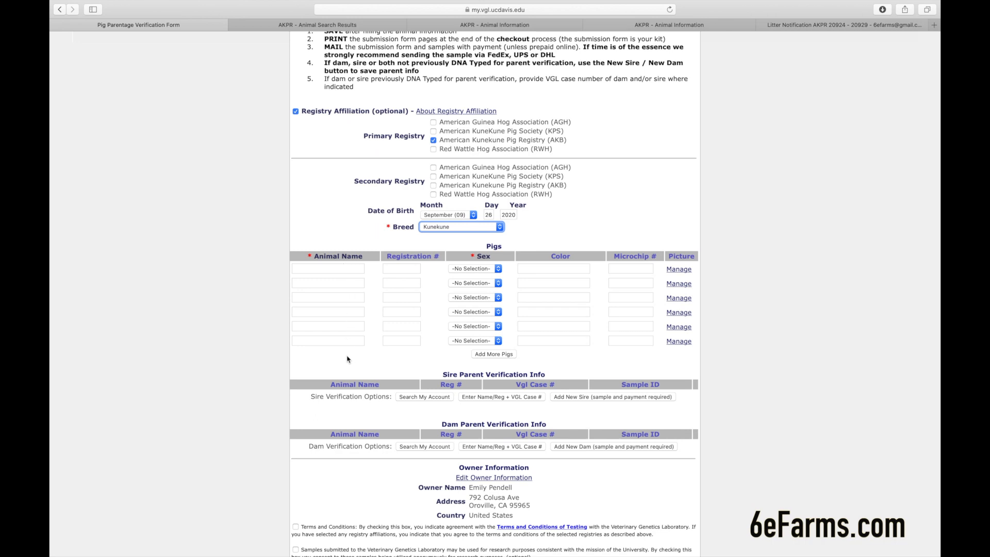
{"action": "left_click", "coordinate": [346, 268]}
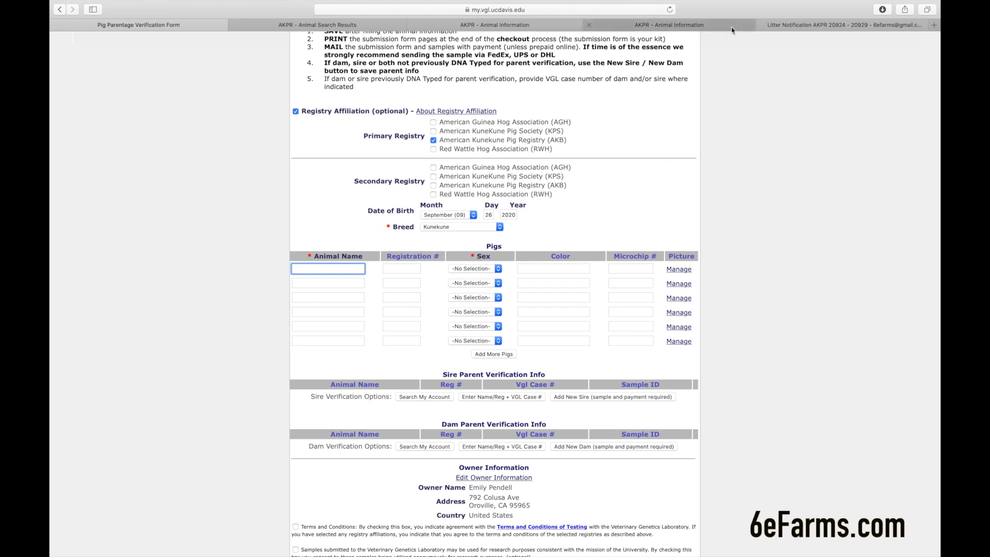
{"action": "left_click", "coordinate": [792, 25]}
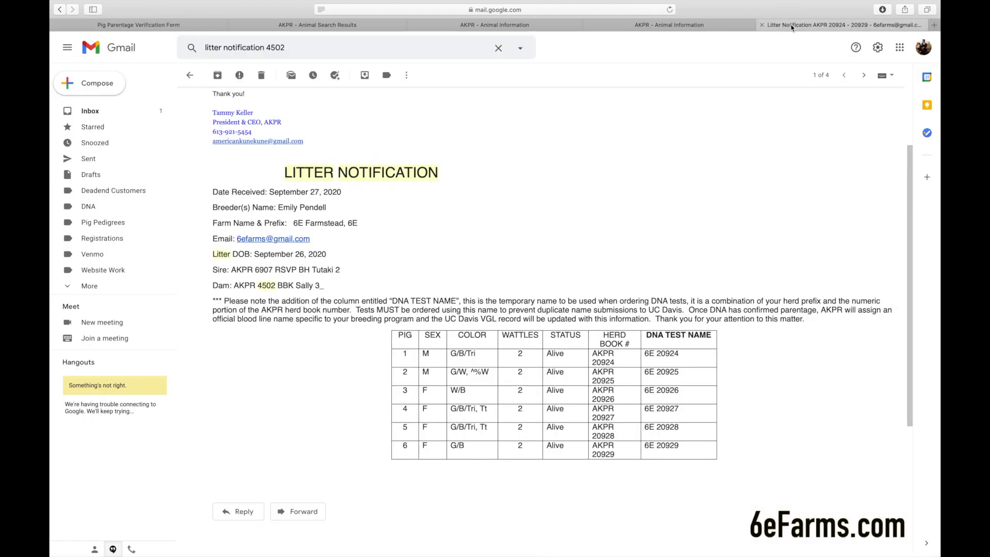
- Read the DNA test names in the litter email and return to the order form
{"action": "scroll", "coordinate": [664, 241], "scroll_direction": "down", "scroll_amount": 1}
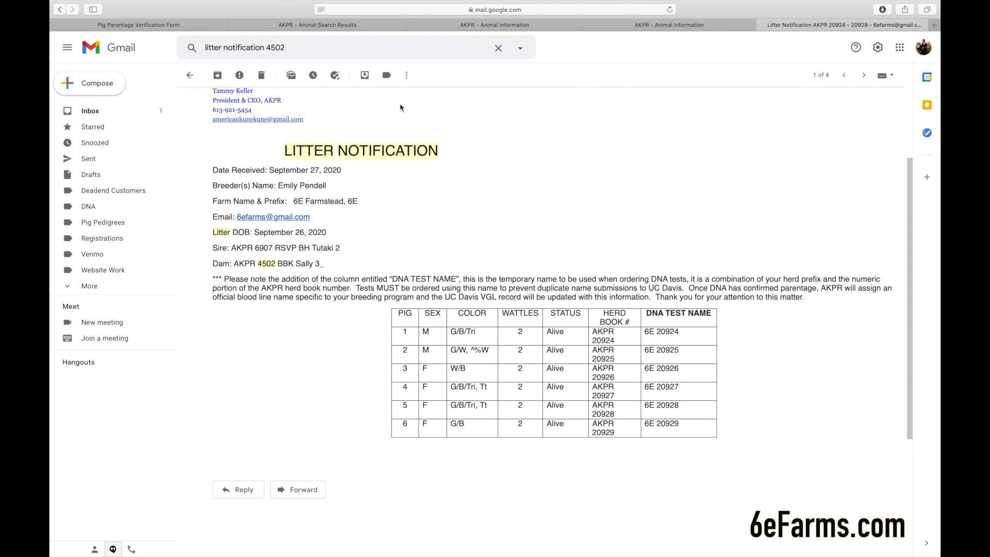
{"action": "left_click", "coordinate": [189, 25]}
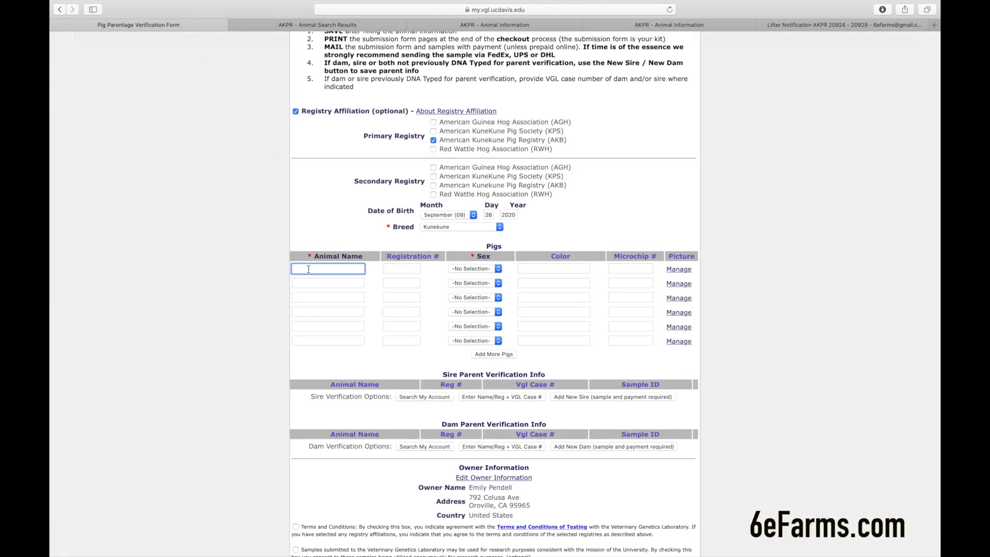
- Enter 6E 20924 as the first pig's animal name
{"action": "type", "text": "6E 20924"}
{"action": "left_click", "coordinate": [412, 269]}
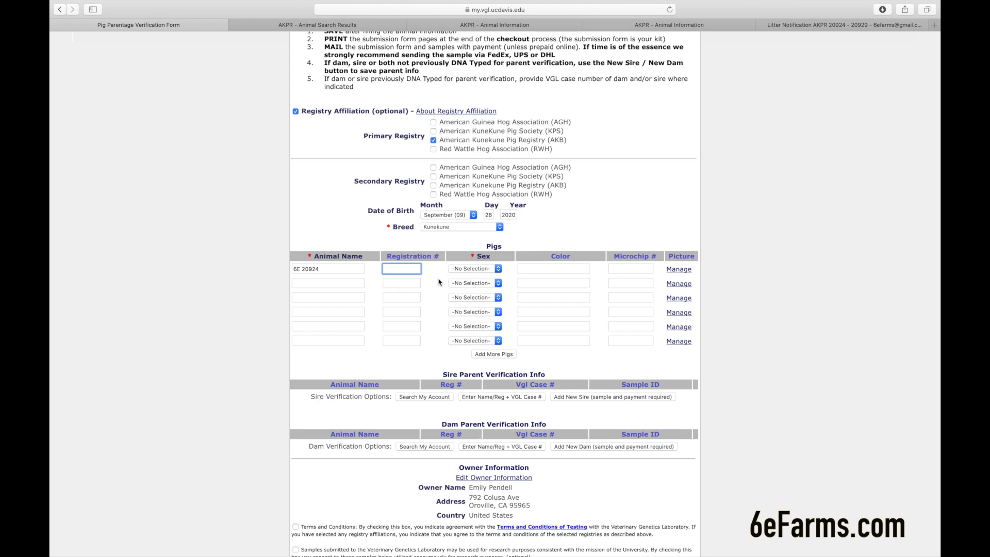
- Set pig 6E 20924's sex to Male and begin its colour and microchip fields
{"action": "left_click", "coordinate": [471, 269]}
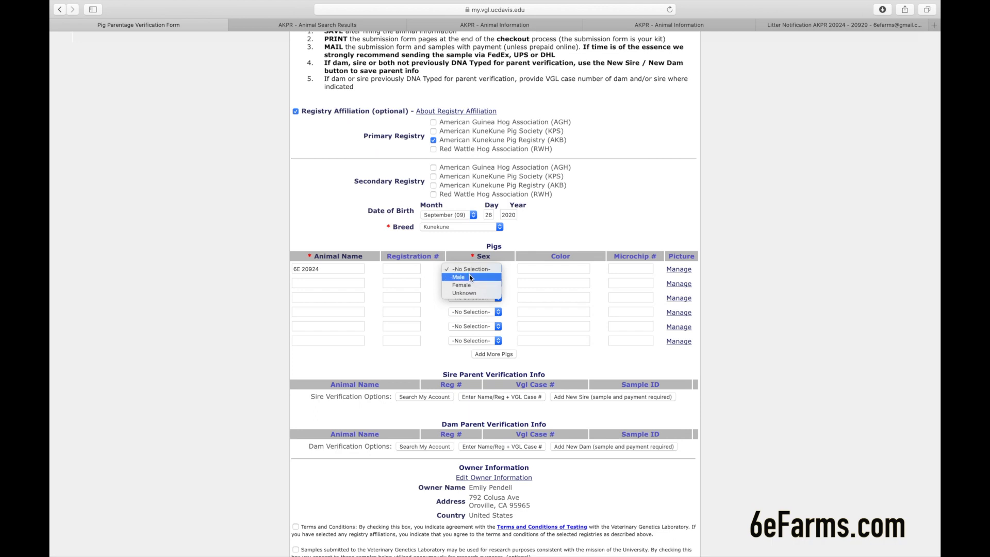
{"action": "left_click", "coordinate": [468, 278]}
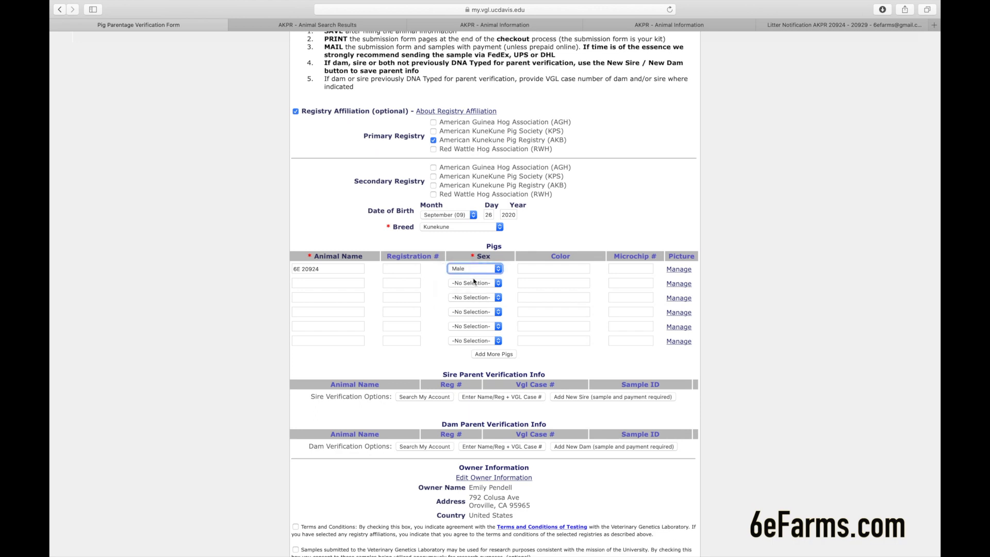
{"action": "left_click", "coordinate": [531, 270]}
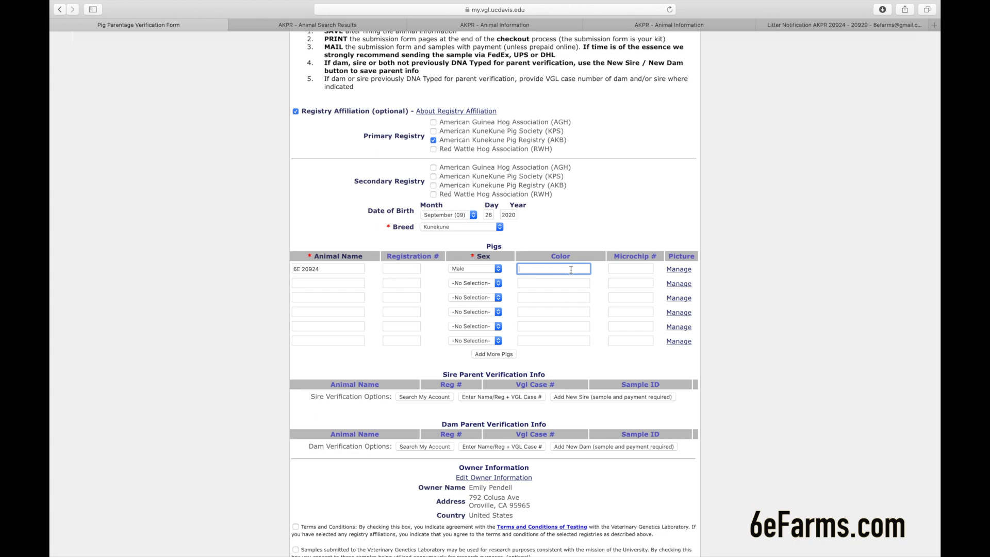
{"action": "left_click", "coordinate": [626, 270]}
- Enter the first pig's microchip number ending in 316, then check the Gmail litter notification
{"action": "type", "text": "840"}
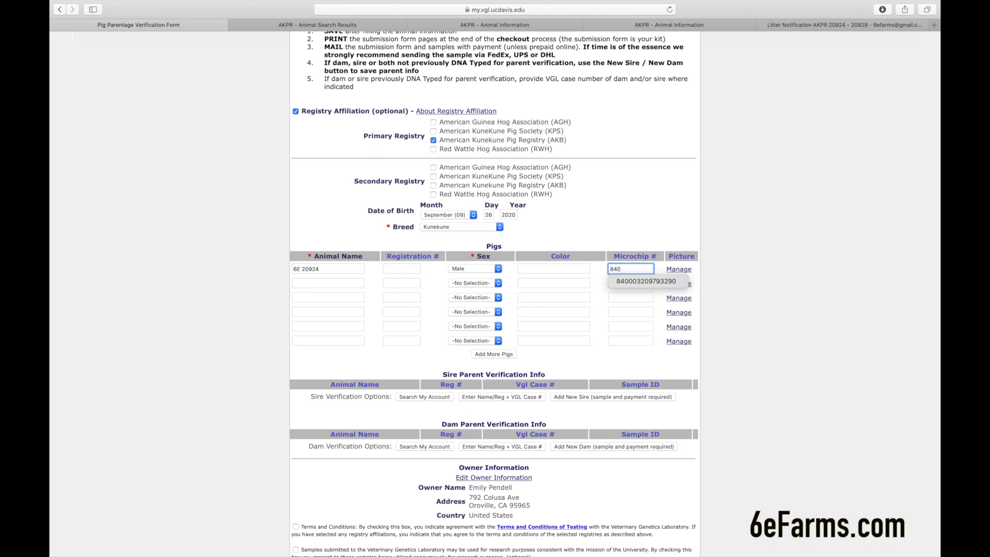
{"action": "type", "text": "003209793315"}
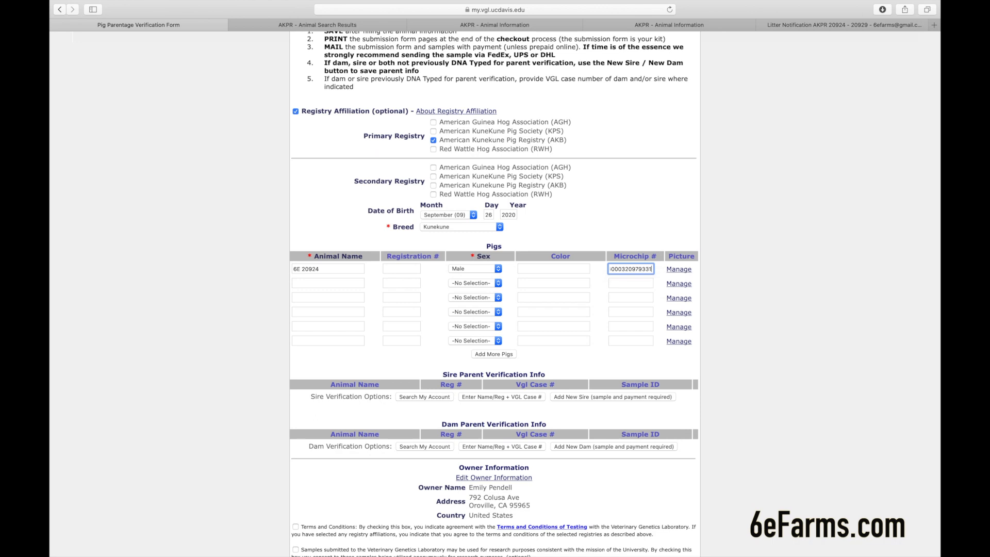
{"action": "key", "text": "BackSpace"}
{"action": "type", "text": "6"}
{"action": "key", "text": "Left"}
{"action": "key", "text": "Left"}
{"action": "key", "text": "Left"}
{"action": "type", "text": "316"}
{"action": "left_click", "coordinate": [326, 282]}
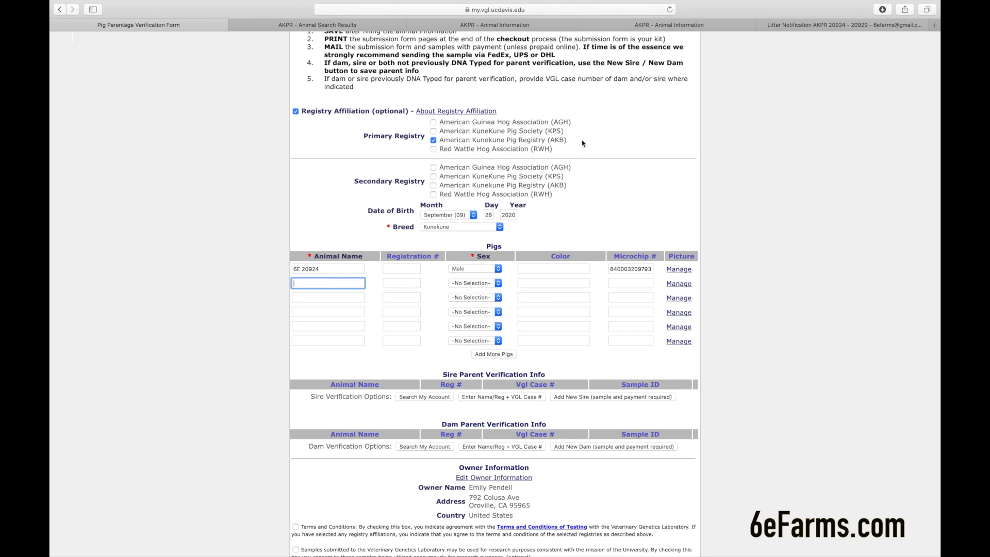
{"action": "left_click", "coordinate": [804, 25]}
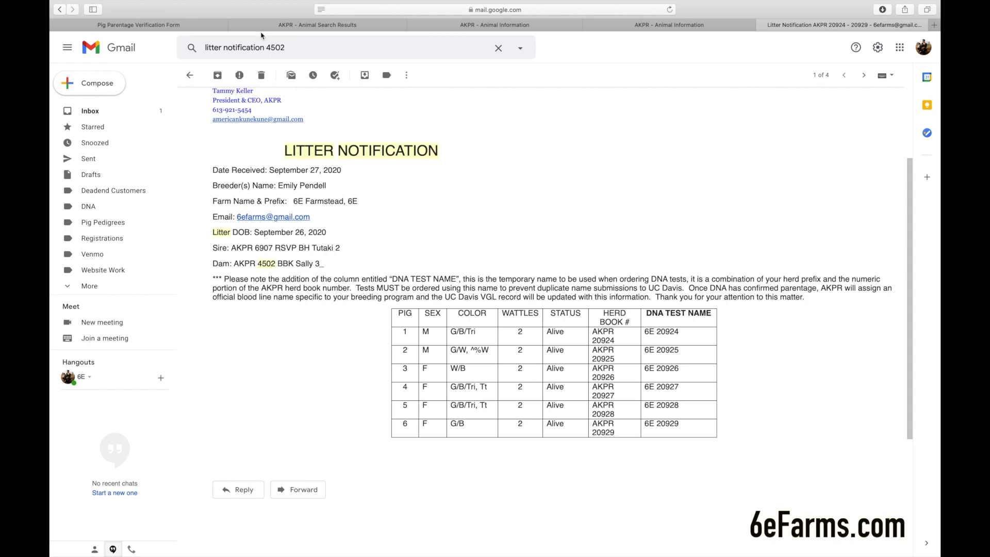
- Check the DNA test names in the email and go back to the MyVGL form
{"action": "left_click", "coordinate": [177, 23]}
- Add pig 6E 20929 in row 2 as Female with its microchip number
{"action": "type", "text": "6E 20"}
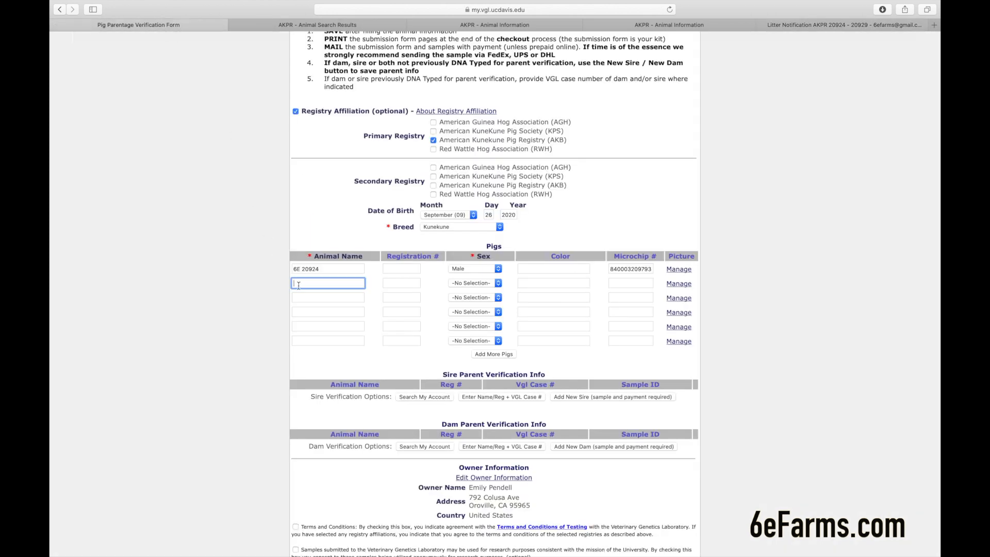
{"action": "type", "text": "929"}
{"action": "key", "text": "Tab"}
{"action": "key", "text": "Tab"}
{"action": "key", "text": "f"}
{"action": "key", "text": "Tab"}
{"action": "key", "text": "Tab"}
{"action": "type", "text": "840003209793"}
- Add pig 6E 20925 in row 3 as Male with its microchip number
{"action": "key", "text": "Tab"}
{"action": "type", "text": "6E 20925"}
{"action": "key", "text": "Tab"}
{"action": "key", "text": "Tab"}
{"action": "key", "text": "m"}
{"action": "key", "text": "Tab"}
{"action": "key", "text": "Tab"}
{"action": "type", "text": "8400032097"}
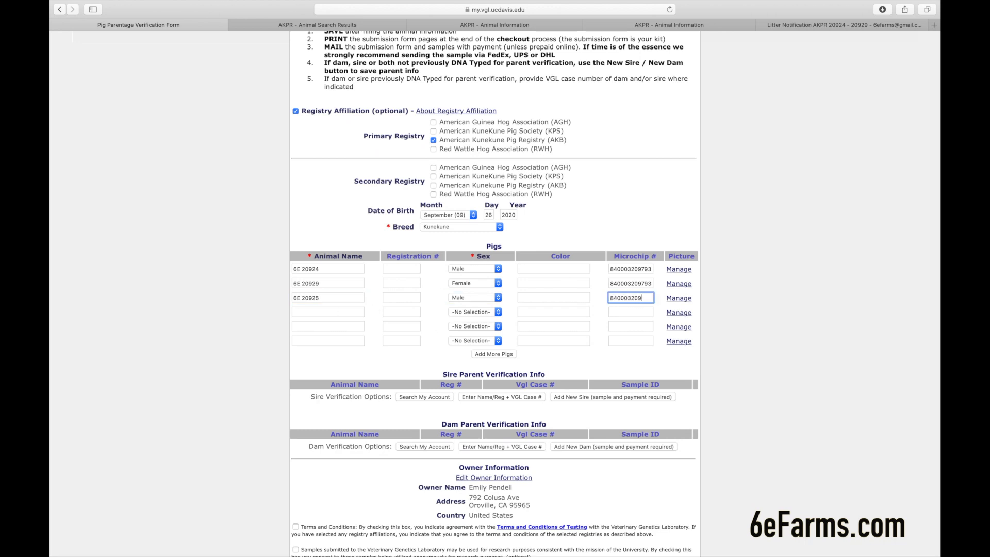
{"action": "type", "text": "9"}
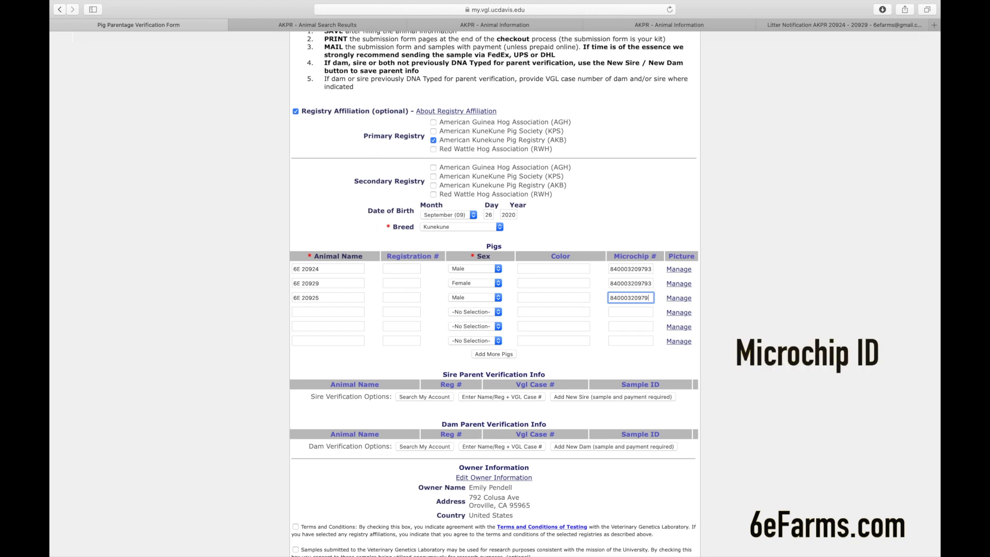
{"action": "type", "text": "332"}
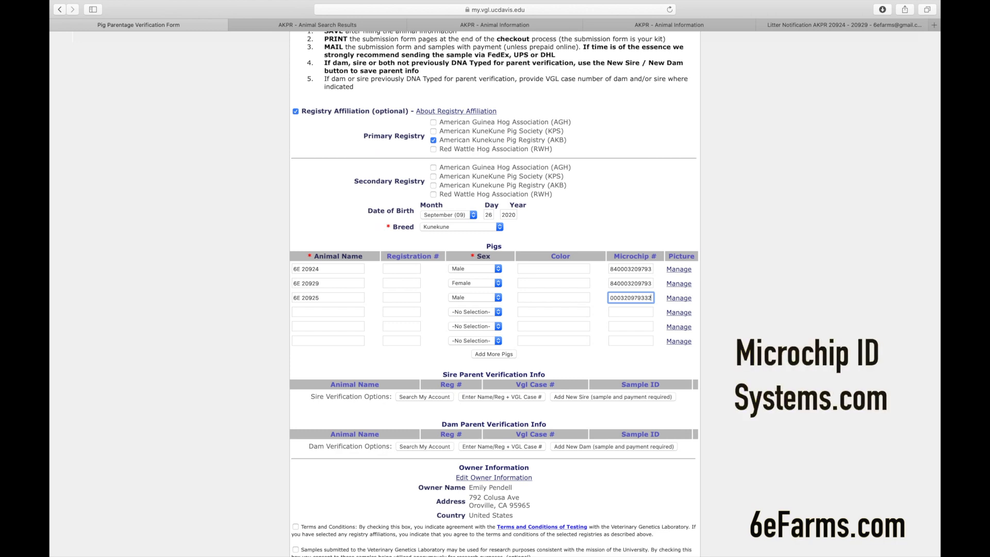
{"action": "type", "text": "5"}
{"action": "left_click", "coordinate": [336, 311]}
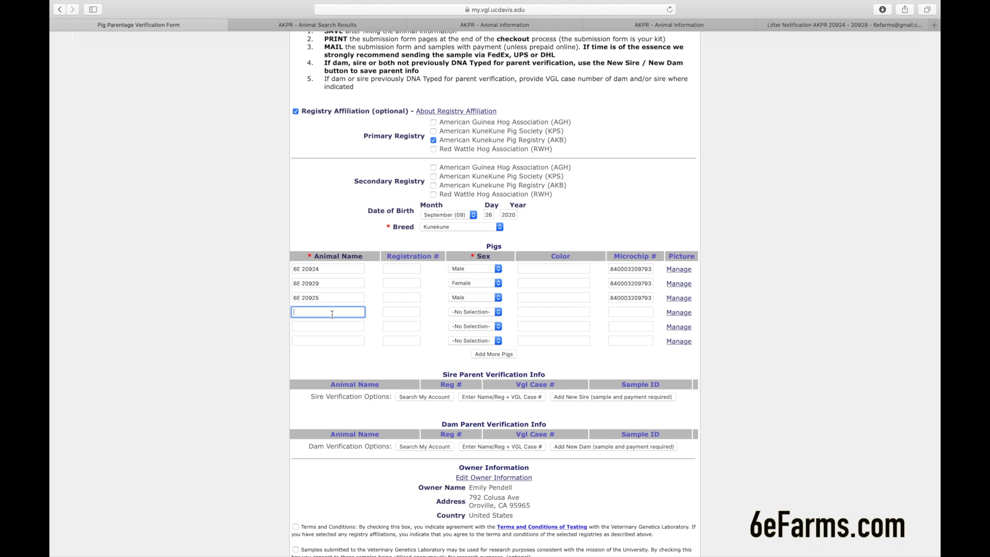
- Enter pig 6E 20927 in row 4 as Female with its microchip number
{"action": "type", "text": "6E 20927"}
{"action": "left_click", "coordinate": [456, 313]}
{"action": "left_click", "coordinate": [462, 331]}
{"action": "key", "text": "Tab"}
{"action": "key", "text": "Tab"}
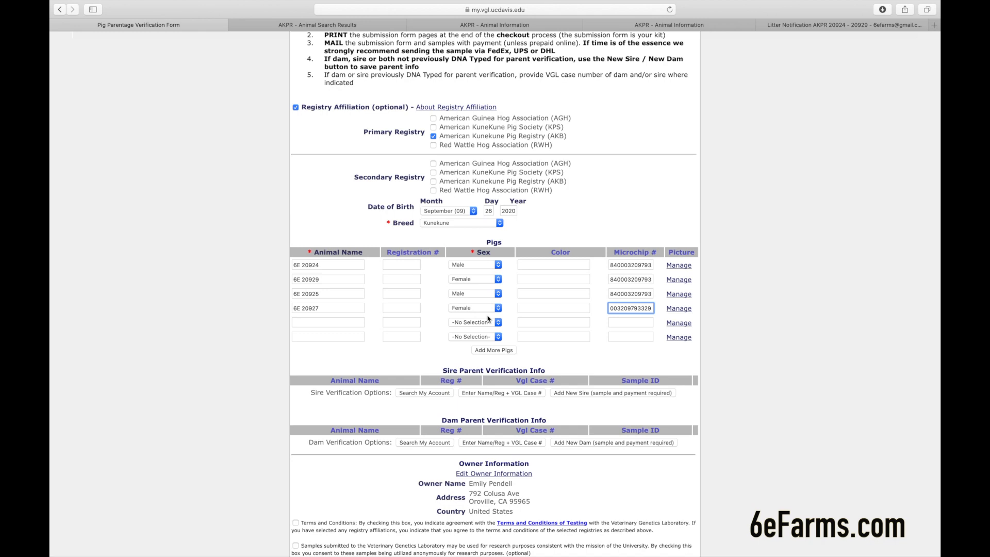
{"action": "scroll", "coordinate": [598, 343], "scroll_direction": "down", "scroll_amount": 2}
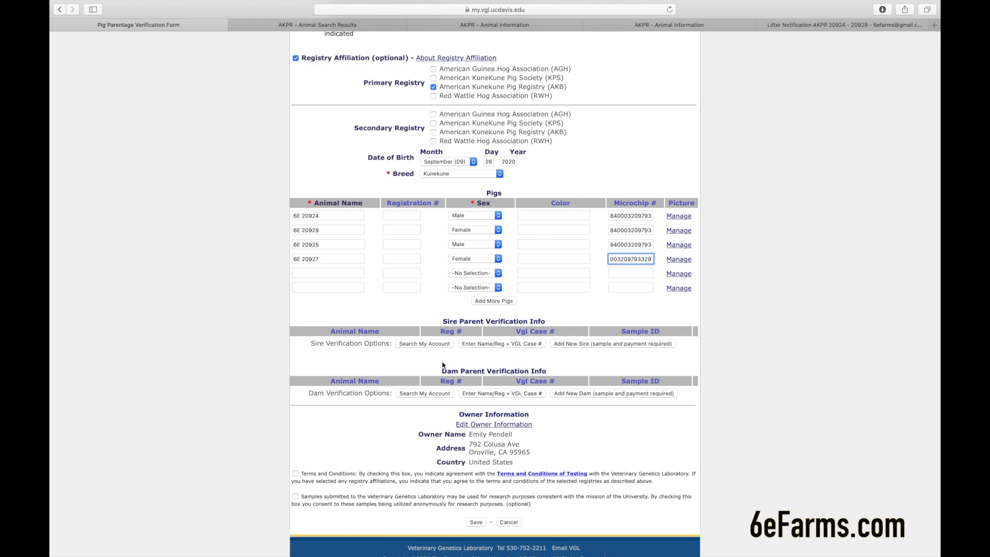
- Add a sire row named Ace, then pull up sire RSVP BH Tutaki 2's AKPR record
{"action": "left_click", "coordinate": [489, 344]}
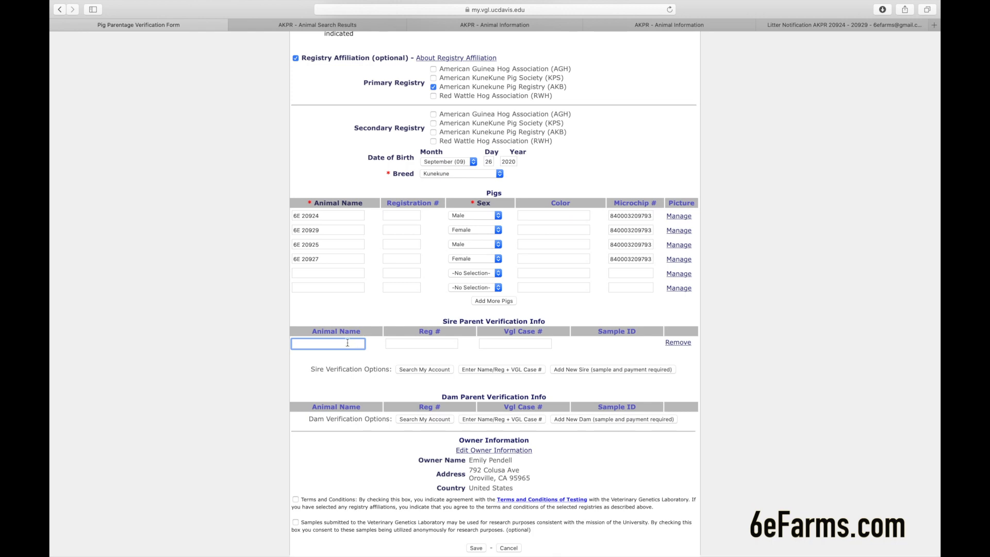
{"action": "type", "text": "Ace"}
{"action": "left_click", "coordinate": [425, 345]}
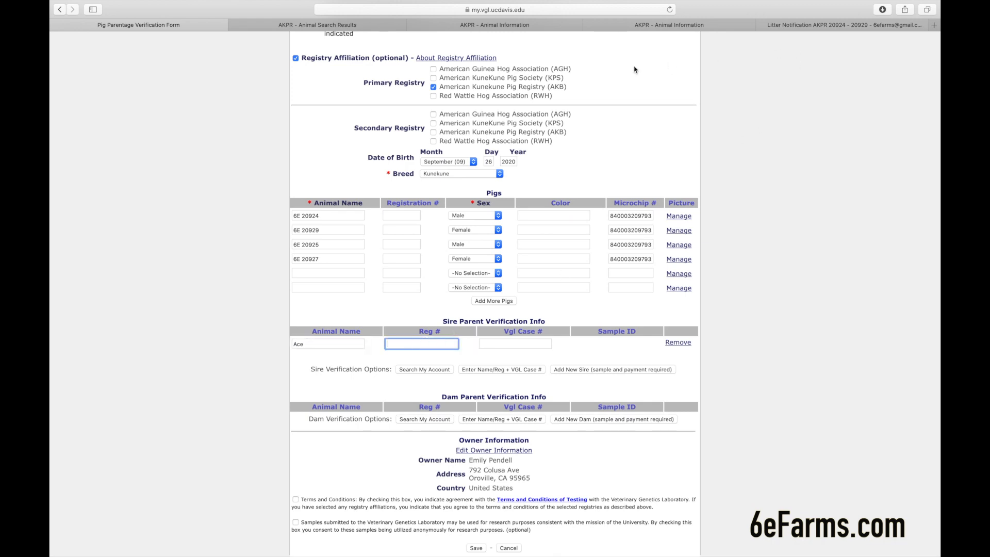
{"action": "left_click", "coordinate": [640, 30]}
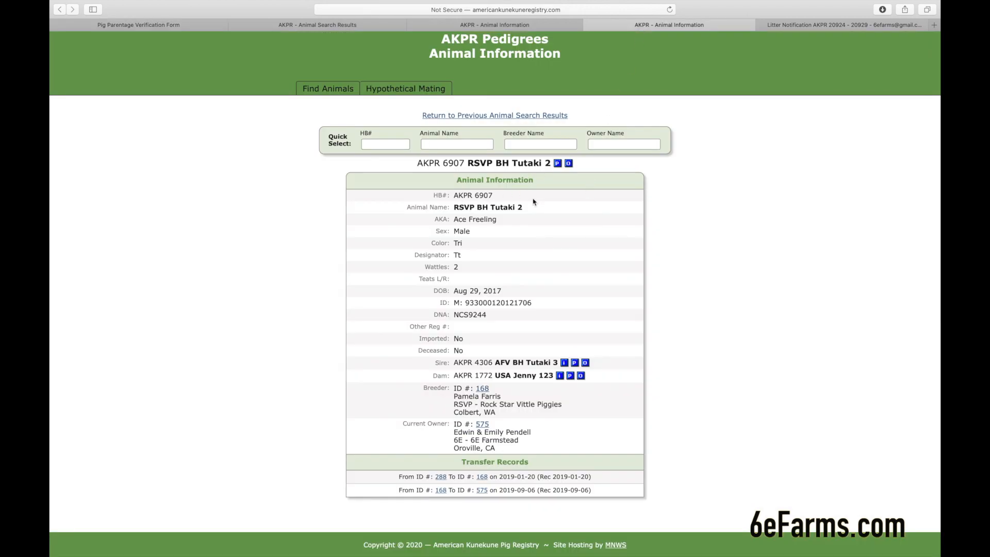
- Enter AKPR 6907 as the sire's Reg # and bring up his registry record showing DNA NCS9244
{"action": "left_click", "coordinate": [181, 30]}
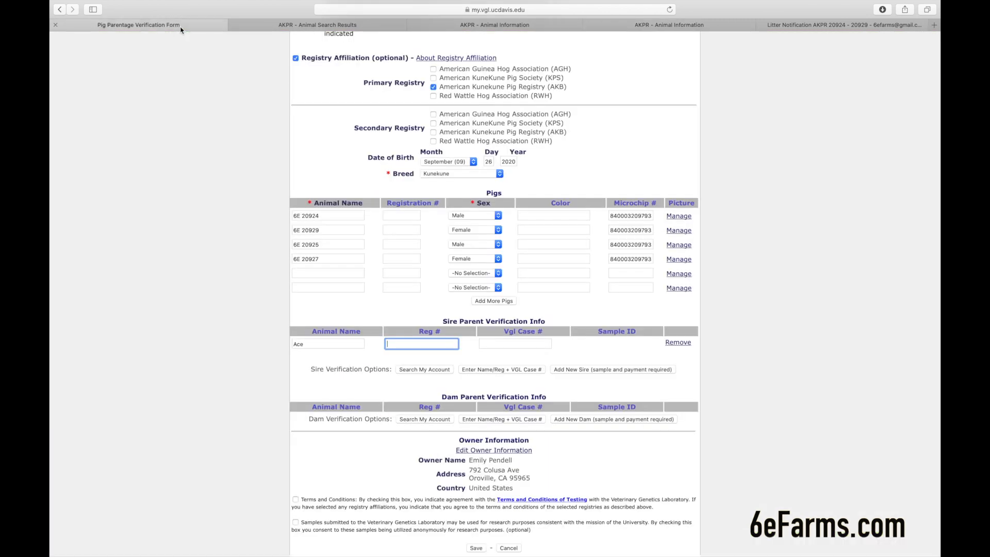
{"action": "type", "text": "AKPR 6907"}
{"action": "left_click", "coordinate": [643, 29]}
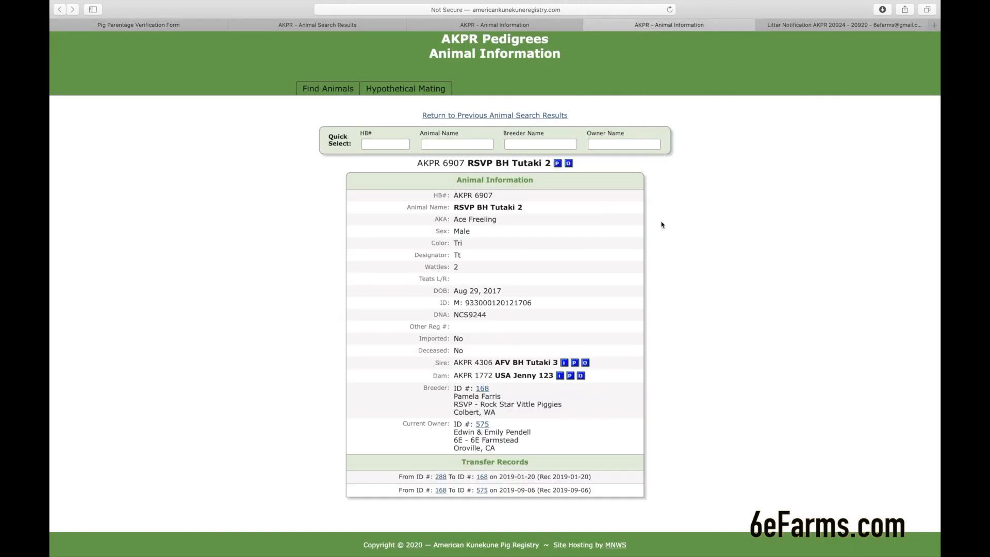
{"action": "scroll", "coordinate": [663, 263], "scroll_direction": "down", "scroll_amount": 1}
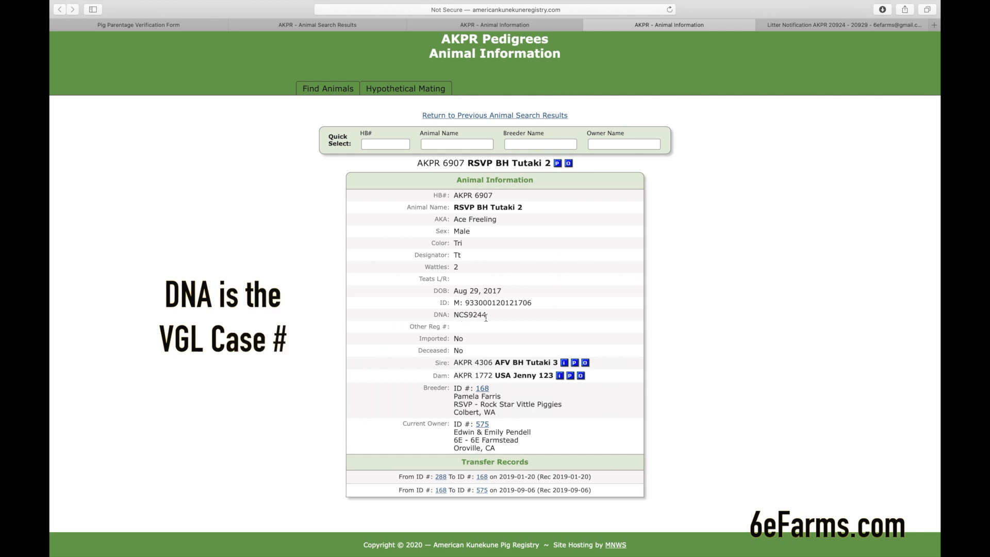
- Enter NCS9244 as the VGL case number for the sire Ace, AKPR 6907
{"action": "left_click", "coordinate": [163, 27]}
{"action": "left_click", "coordinate": [504, 341]}
{"action": "type", "text": "NCS9244"}
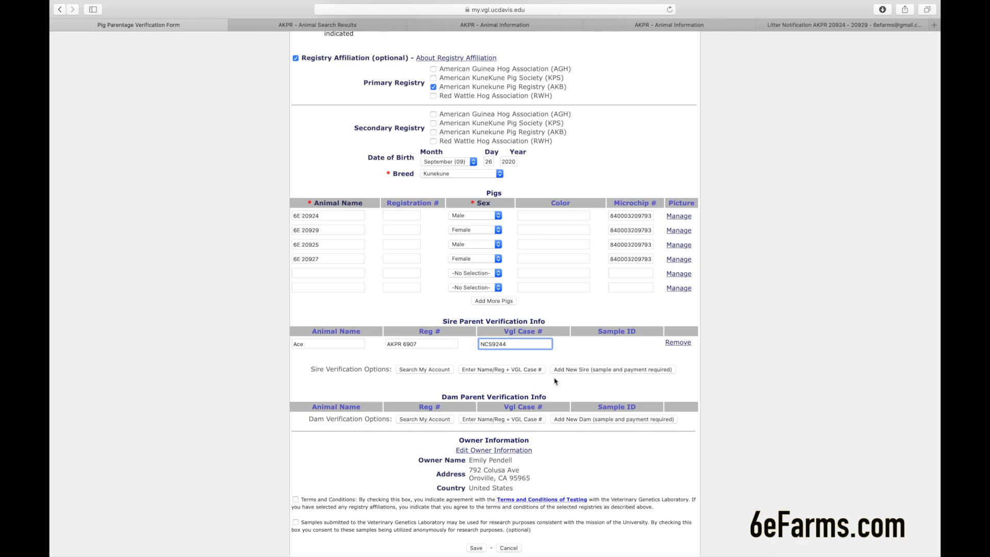
{"action": "left_click", "coordinate": [498, 370]}
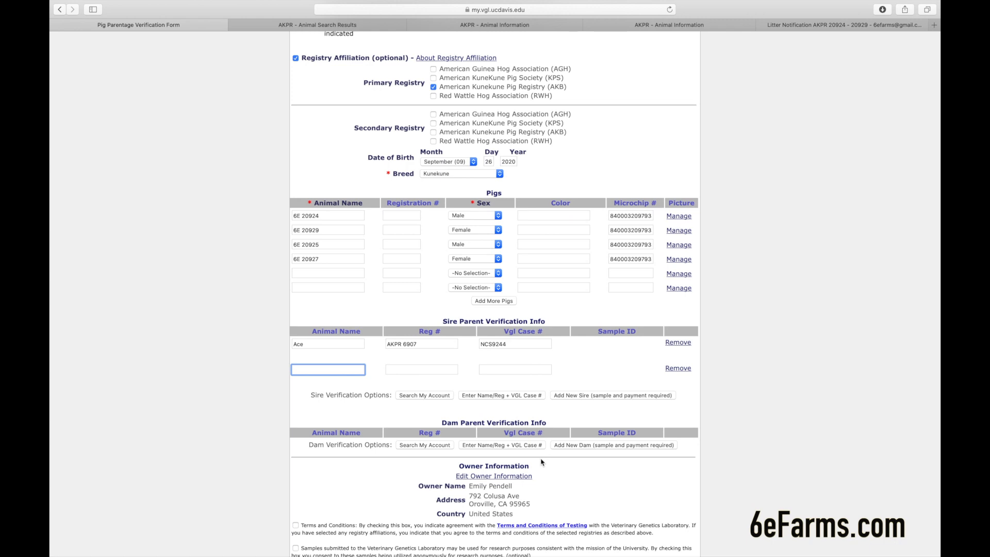
{"action": "scroll", "coordinate": [559, 411], "scroll_direction": "down", "scroll_amount": 3}
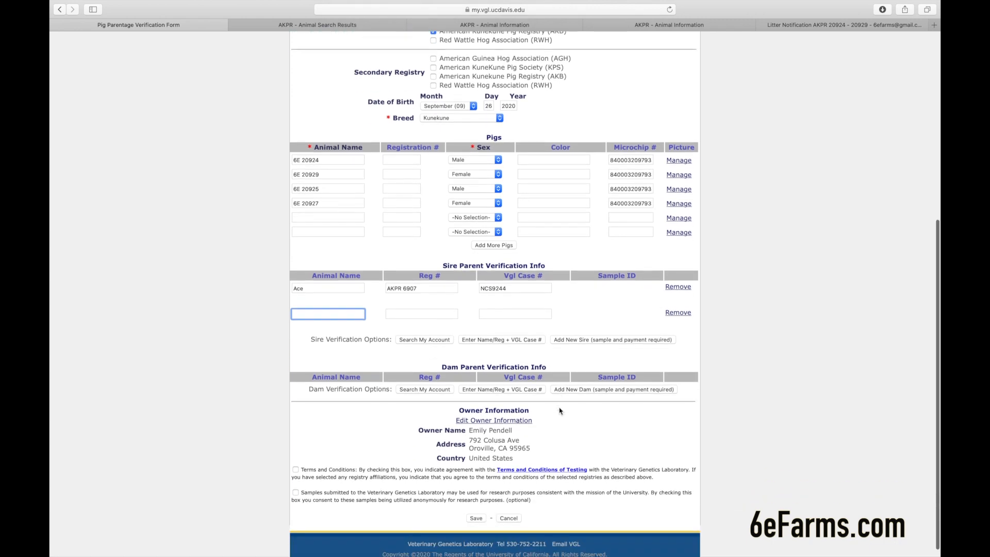
{"action": "scroll", "coordinate": [559, 411], "scroll_direction": "down", "scroll_amount": 1}
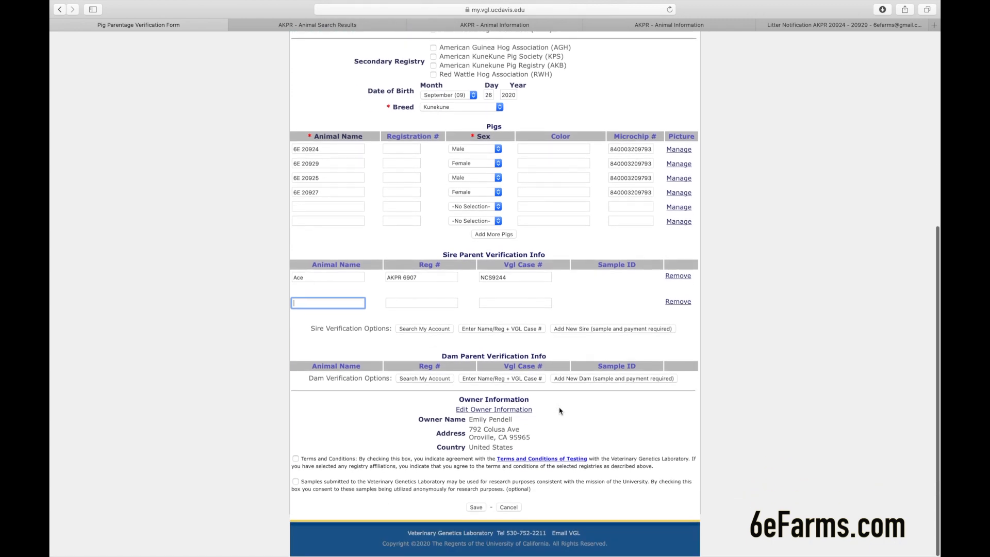
- Add the dam Lulu with registration AKPR 4502, checking it against her registry record
{"action": "left_click", "coordinate": [471, 379]}
{"action": "type", "text": "Lulu"}
{"action": "left_click", "coordinate": [421, 380]}
{"action": "type", "text": "AKPR"}
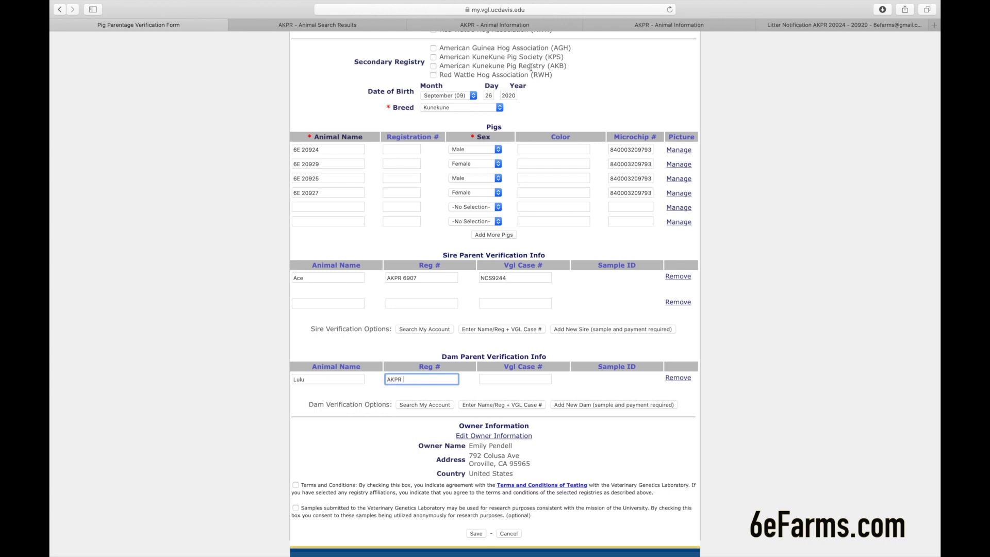
{"action": "left_click", "coordinate": [512, 28]}
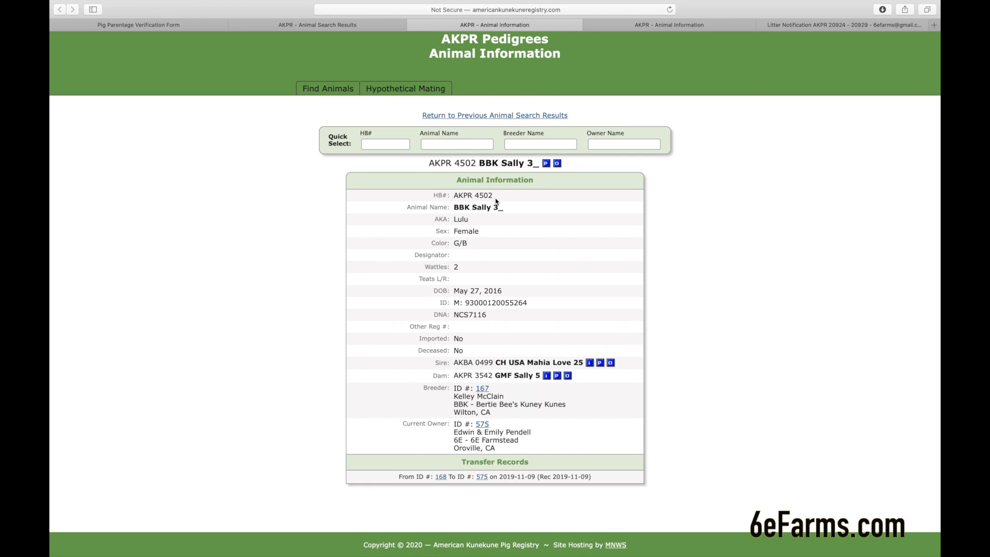
{"action": "left_click", "coordinate": [194, 28]}
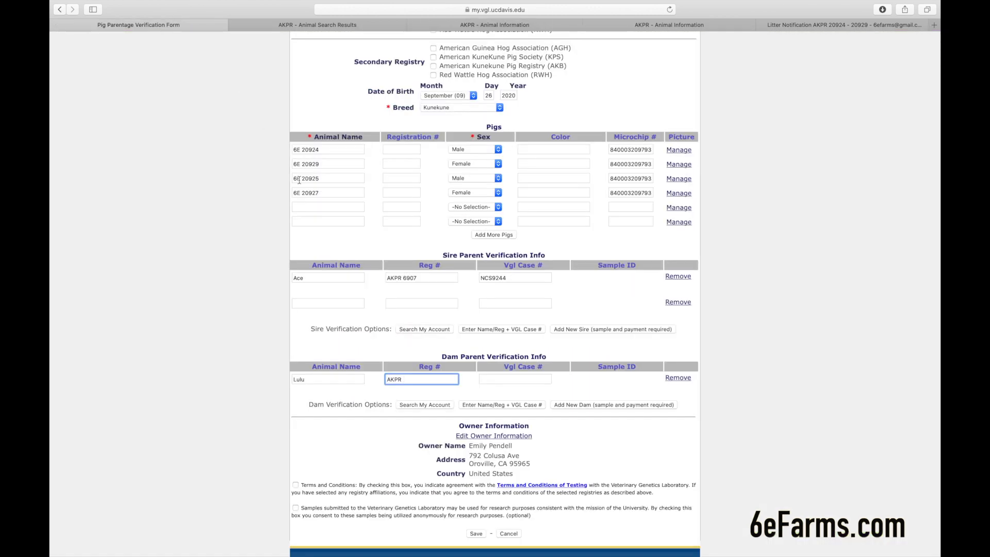
{"action": "type", "text": "4502"}
{"action": "key", "text": "Tab"}
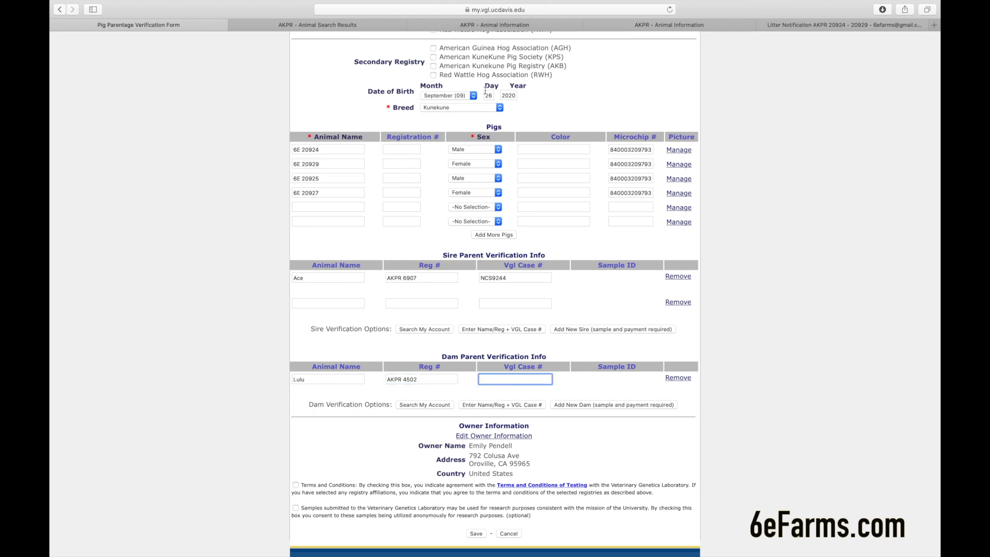
- Enter the dam's VGL case number NCS7116 as listed in the registry
{"action": "left_click", "coordinate": [498, 23]}
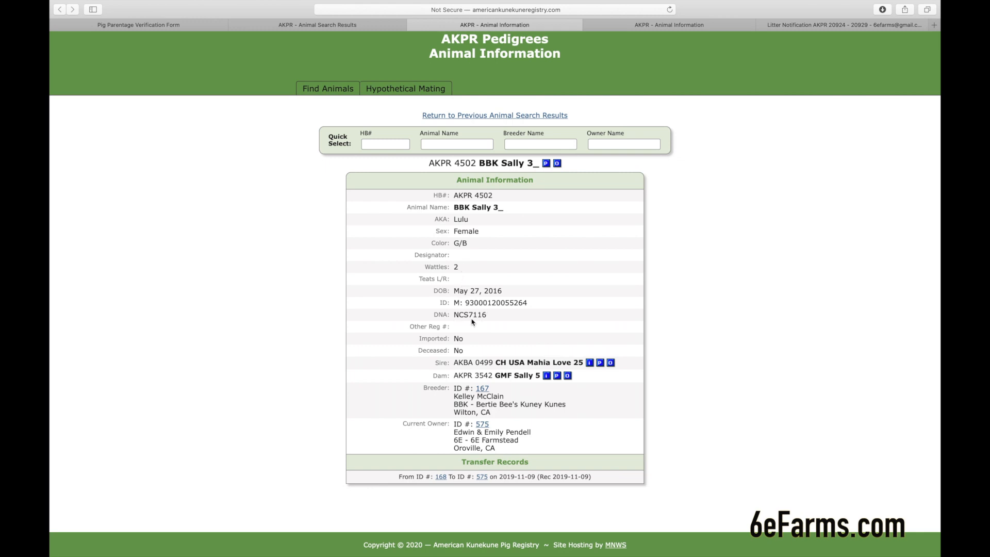
{"action": "left_click", "coordinate": [191, 26]}
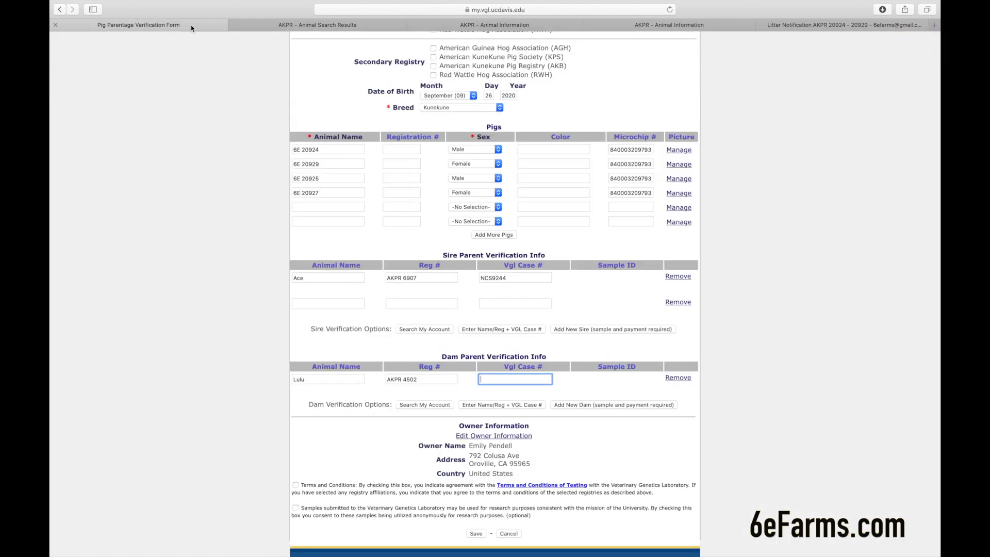
{"action": "type", "text": "NCS7116"}
{"action": "left_click", "coordinate": [498, 438]}
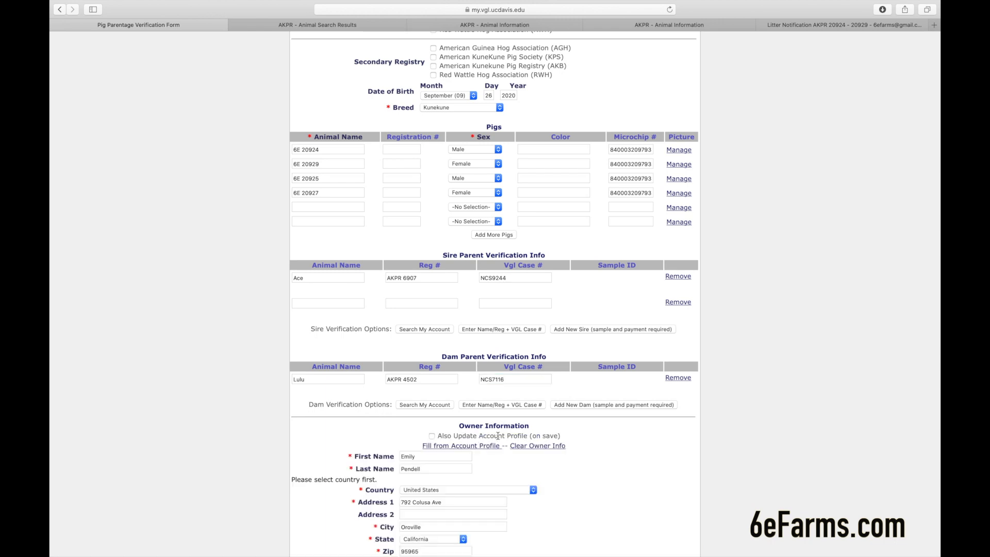
{"action": "scroll", "coordinate": [496, 453], "scroll_direction": "down", "scroll_amount": 2}
{"action": "left_click_drag", "start_coordinate": [464, 452], "coordinate": [344, 443]}
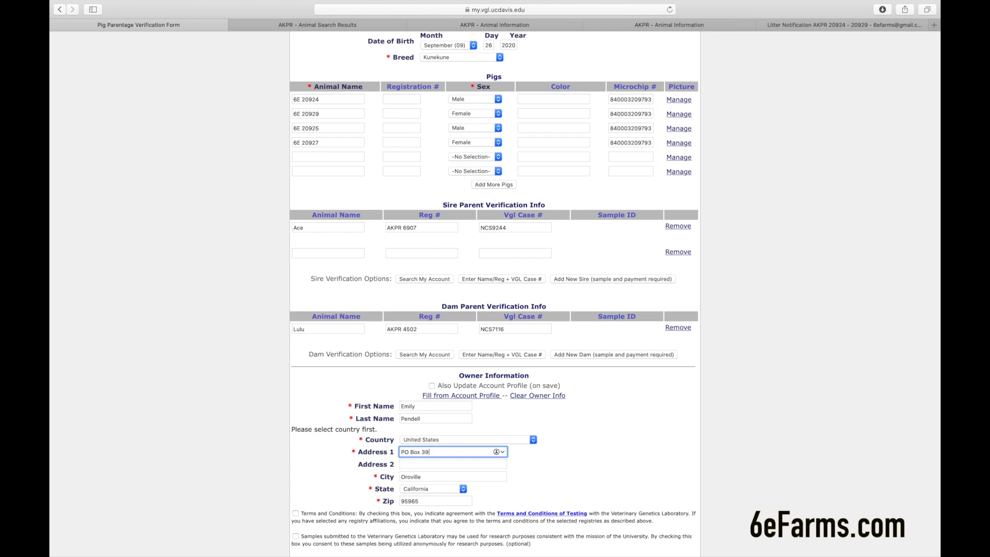
{"action": "left_click", "coordinate": [388, 477]}
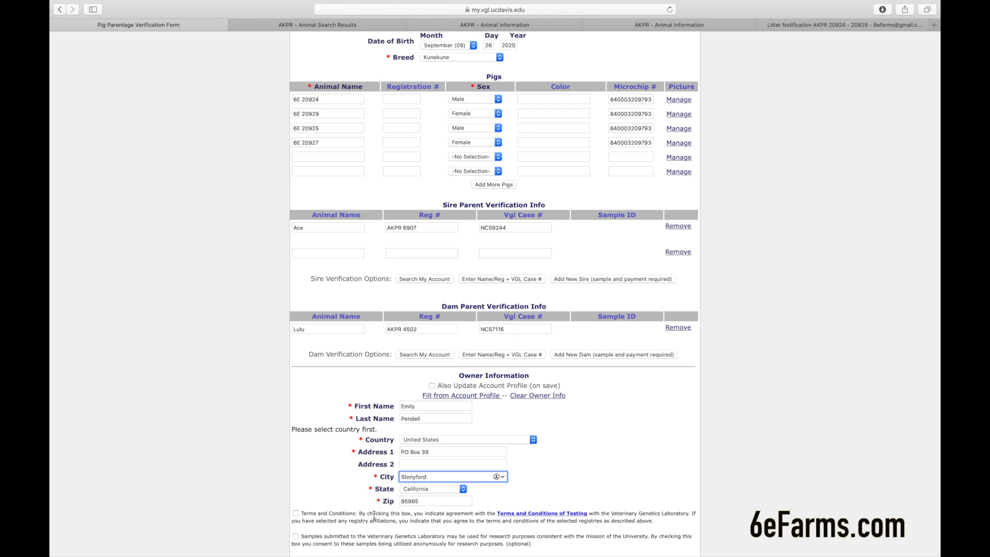
- Correct the zip code's ending to 79, then accept the testing terms and research consent
{"action": "left_click", "coordinate": [431, 501]}
{"action": "key", "text": "BackSpace"}
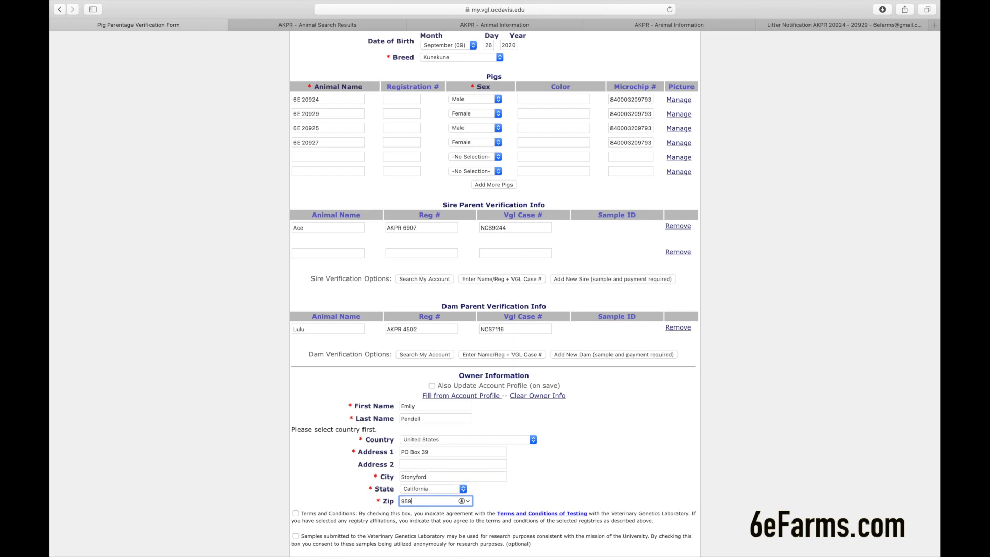
{"action": "type", "text": "79"}
{"action": "scroll", "coordinate": [504, 496], "scroll_direction": "down", "scroll_amount": 2}
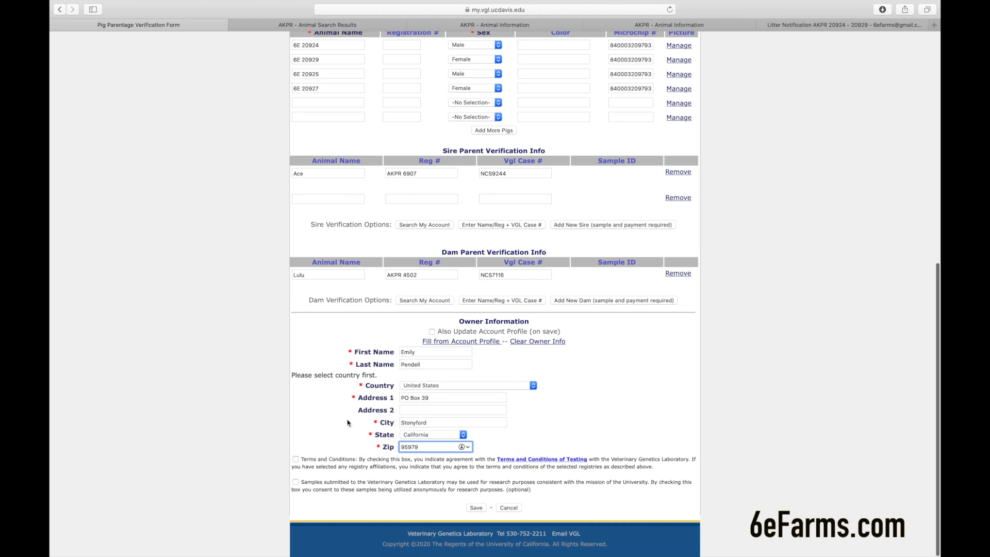
{"action": "left_click", "coordinate": [295, 459]}
{"action": "left_click", "coordinate": [296, 481]}
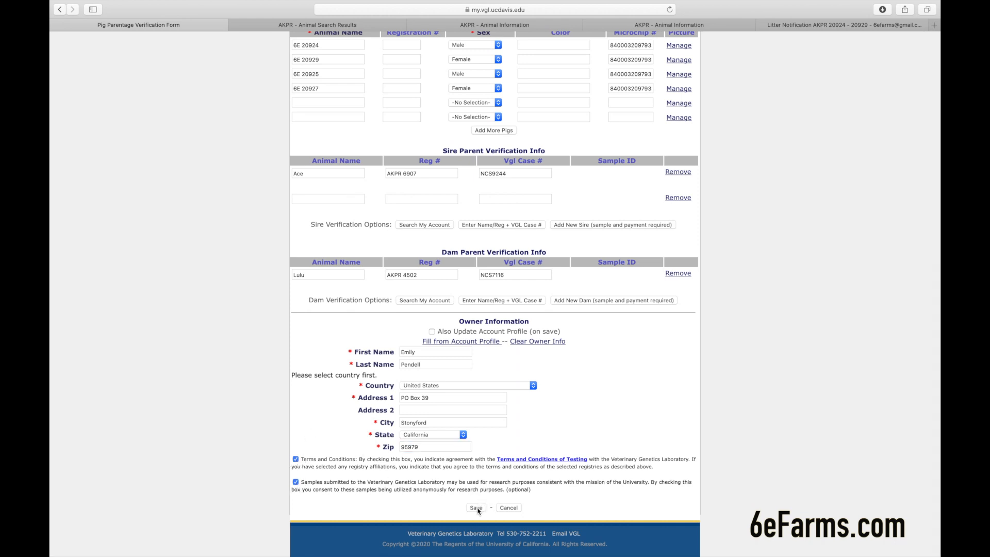
- Save the four-pig litter order ($116.00) with profile update, then begin a blank new-animal form
{"action": "left_click", "coordinate": [432, 332]}
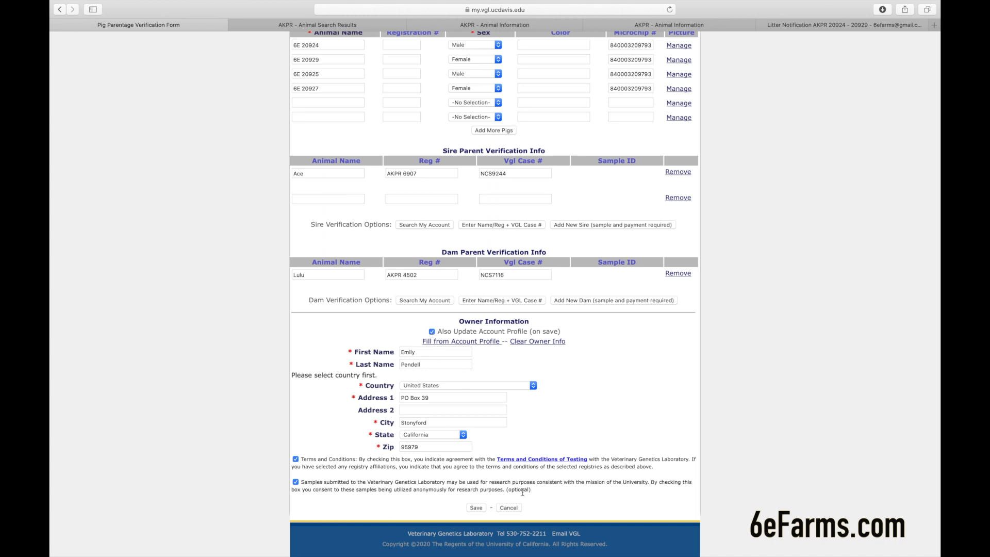
{"action": "left_click", "coordinate": [474, 508]}
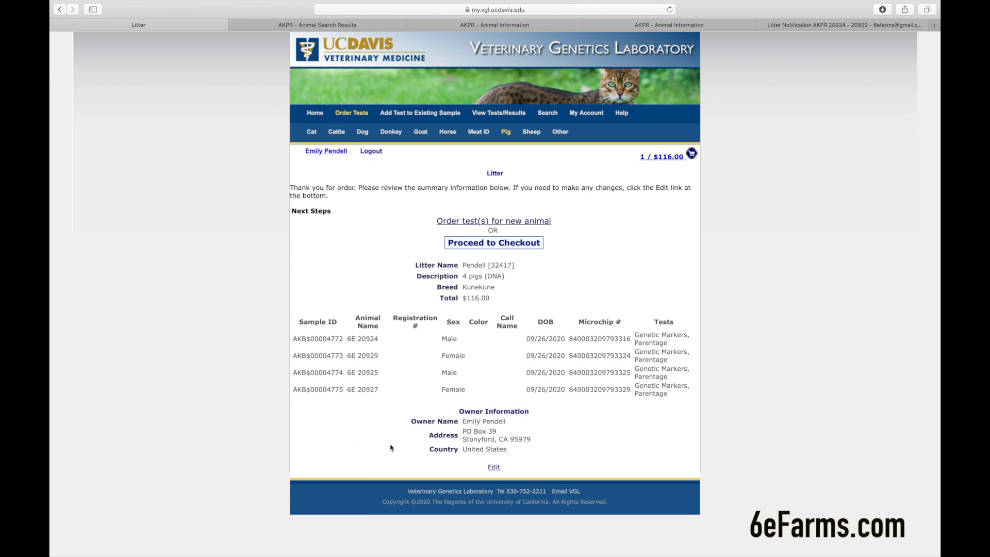
{"action": "left_click", "coordinate": [463, 222]}
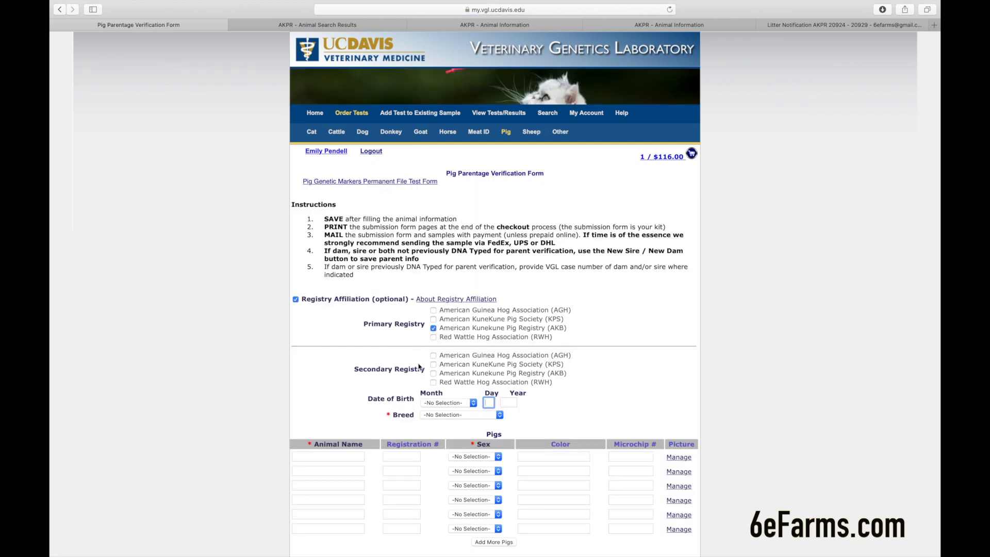
- Open the cart showing the single $116.00 litter order
{"action": "scroll", "coordinate": [419, 366], "scroll_direction": "down", "scroll_amount": 1}
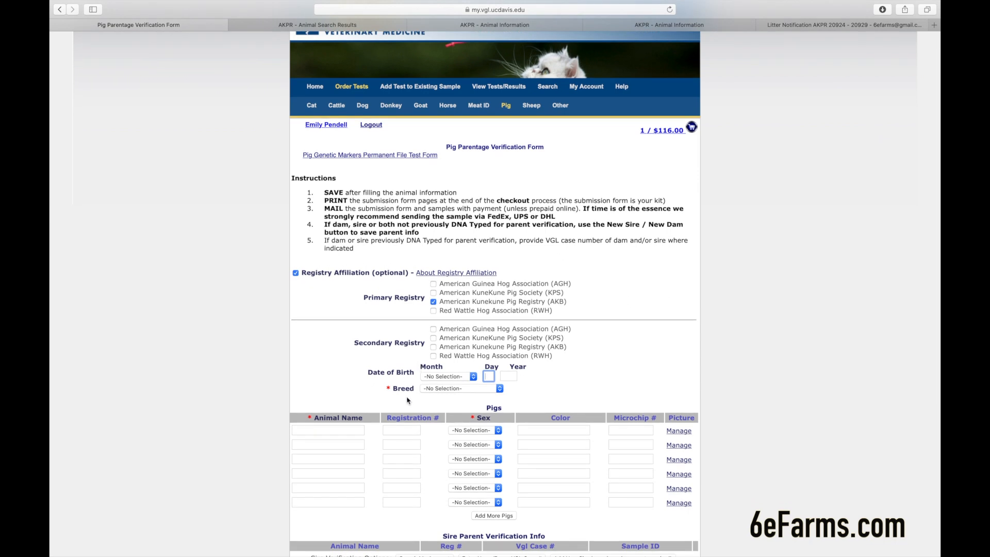
{"action": "scroll", "coordinate": [409, 400], "scroll_direction": "down", "scroll_amount": 1}
{"action": "scroll", "coordinate": [369, 468], "scroll_direction": "down", "scroll_amount": 1}
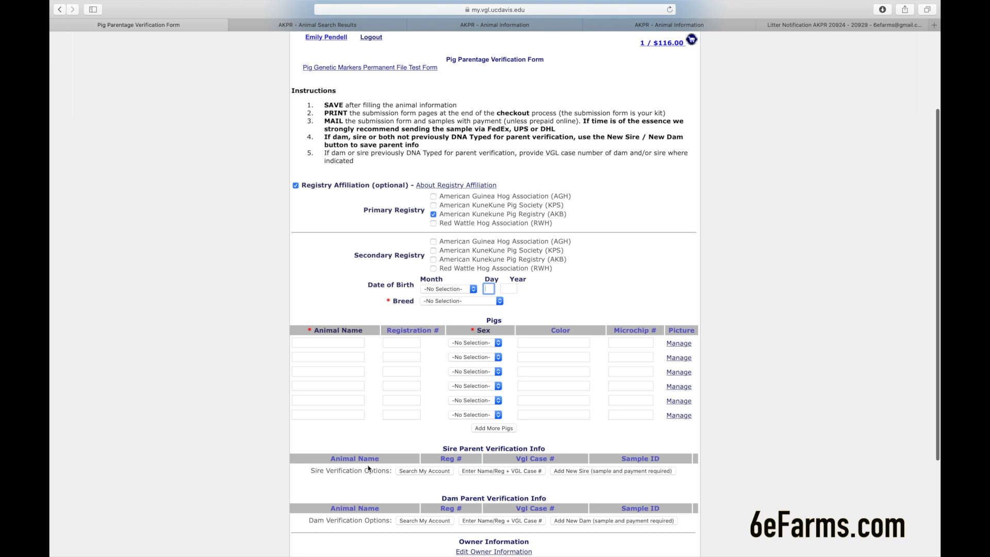
{"action": "scroll", "coordinate": [373, 446], "scroll_direction": "up", "scroll_amount": 2}
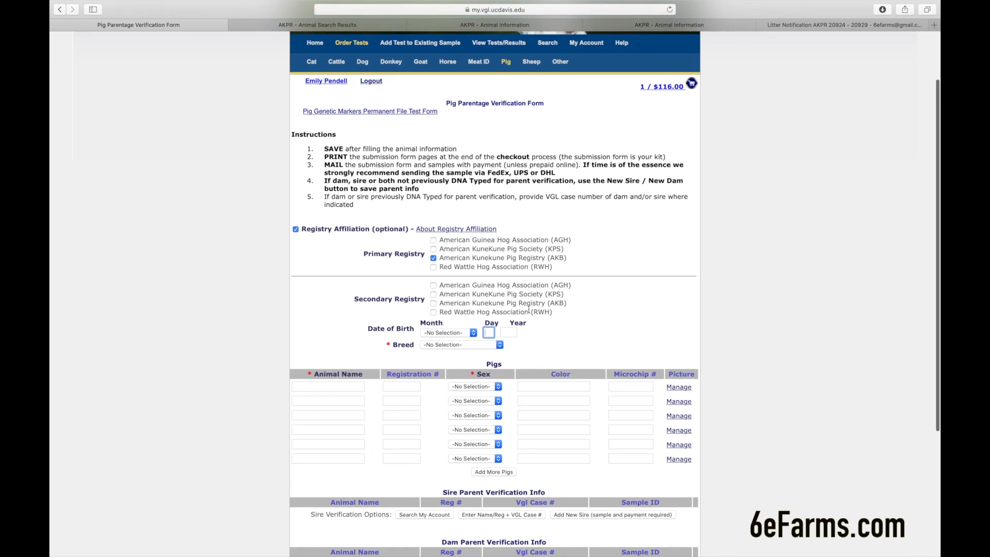
{"action": "left_click", "coordinate": [670, 88]}
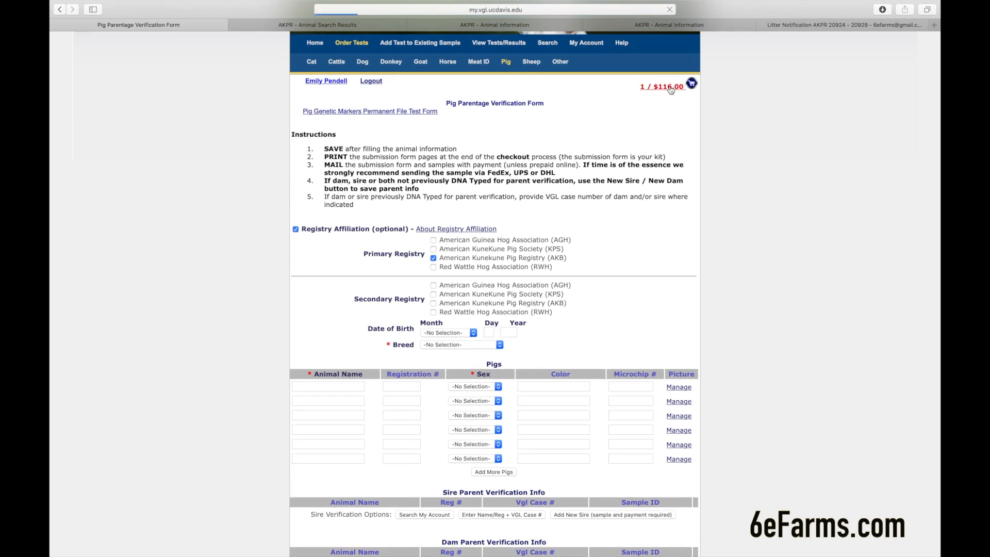